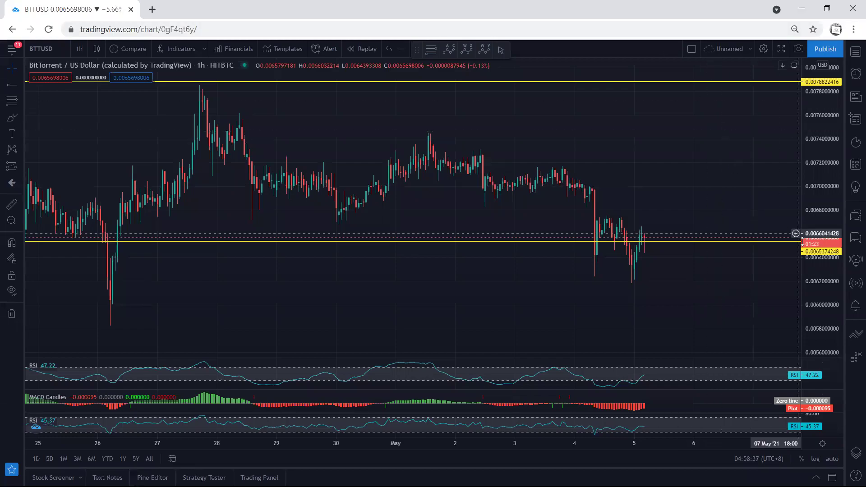
Sketch freehand strokes tracing the 4 May drop and the swings after it, and undo them
left_click_drag(584, 302, 567, 303)
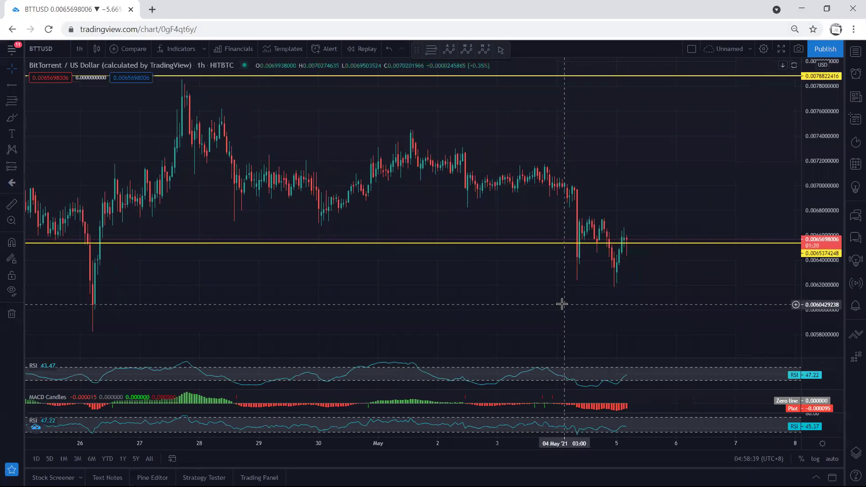
mouse_move(482, 185)
left_mouse_down()
mouse_move(549, 178)
mouse_move(586, 260)
mouse_move(595, 217)
left_mouse_up()
mouse_move(585, 187)
left_mouse_down()
mouse_move(590, 222)
mouse_move(603, 224)
left_mouse_up()
key("ctrl+z")
key("ctrl+z")
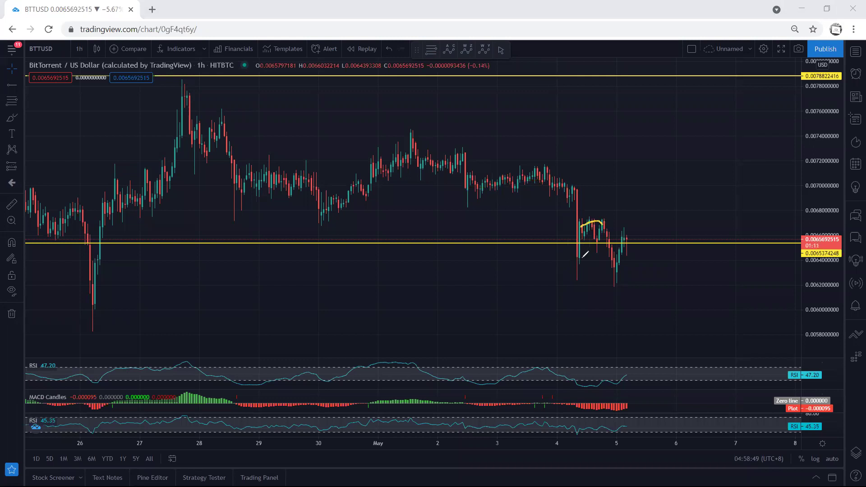
mouse_move(581, 257)
left_mouse_down()
mouse_move(583, 236)
mouse_move(602, 222)
mouse_move(614, 268)
left_mouse_up()
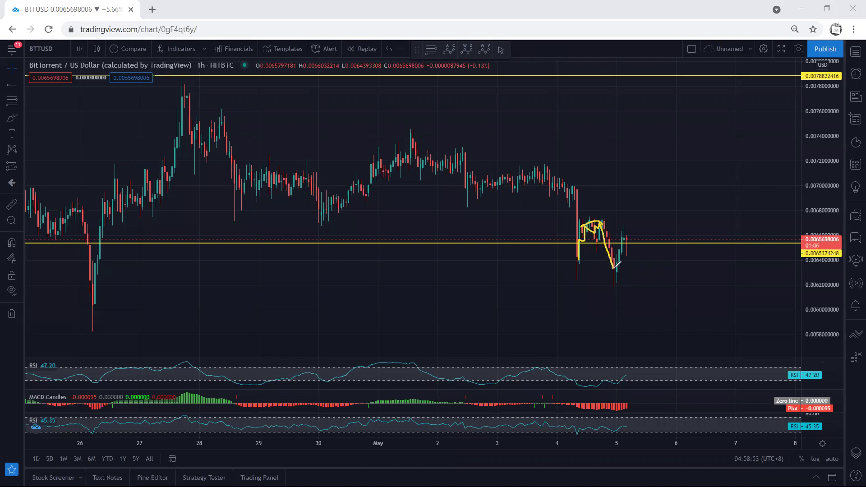
key("ctrl+z")
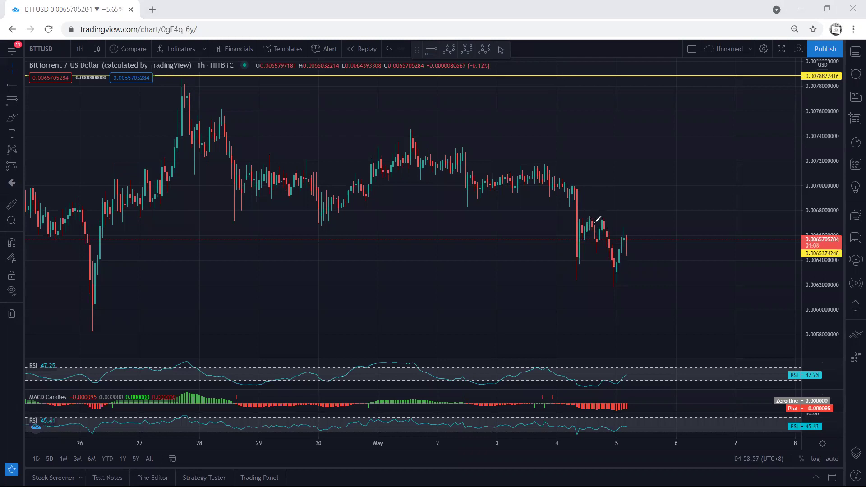
Sketch a falling and rebounding arrow over the 4–5 May candles, erase it, then mark their highs and lows with strokes and clear those
mouse_move(559, 181)
left_mouse_down()
mouse_move(641, 235)
mouse_move(641, 203)
mouse_move(646, 209)
left_mouse_up()
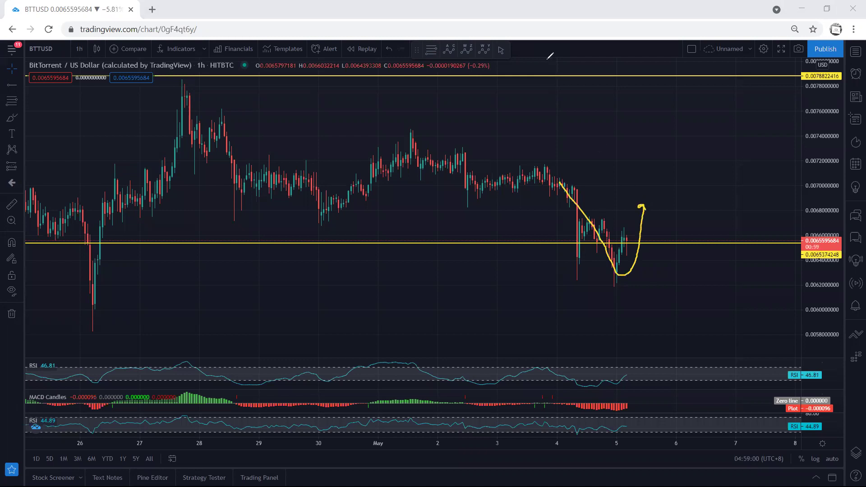
key("ctrl+z")
mouse_move(575, 257)
left_mouse_down()
mouse_move(592, 226)
mouse_move(606, 261)
mouse_move(620, 227)
mouse_move(592, 276)
mouse_move(622, 248)
mouse_move(648, 273)
left_mouse_up()
left_click_drag(600, 220, 657, 250)
left_click_drag(581, 259, 619, 273)
key("e")
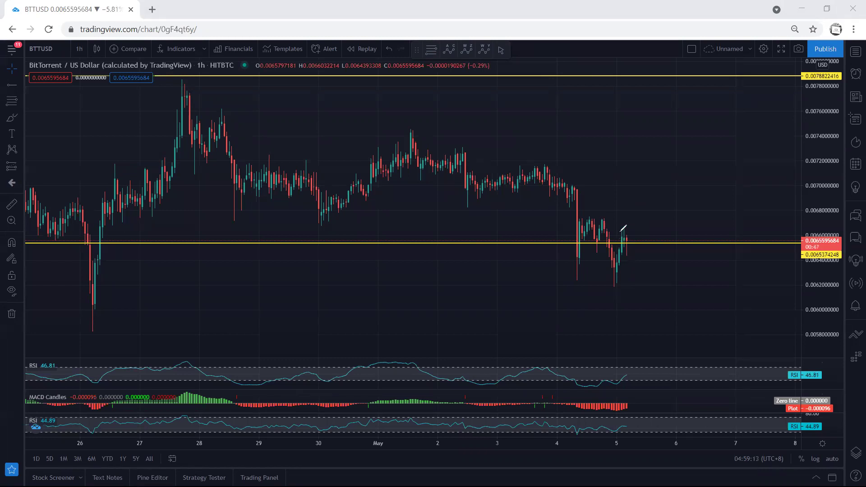
Leave freehand marking and hide all saved drawings on the chart
mouse_move(626, 239)
left_mouse_down()
mouse_move(644, 240)
mouse_move(637, 248)
left_mouse_up()
key("Escape")
left_click(13, 292)
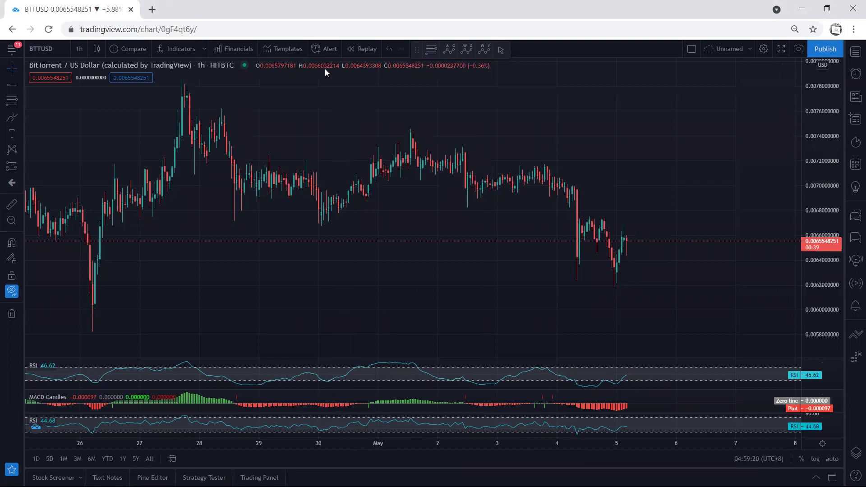
Outline the descending highs and lows of the 4–5 May candles with a bearish arrow below, and erase the marks
left_click_drag(592, 215, 620, 226)
left_click_drag(580, 271, 603, 279)
left_click_drag(626, 238, 653, 295)
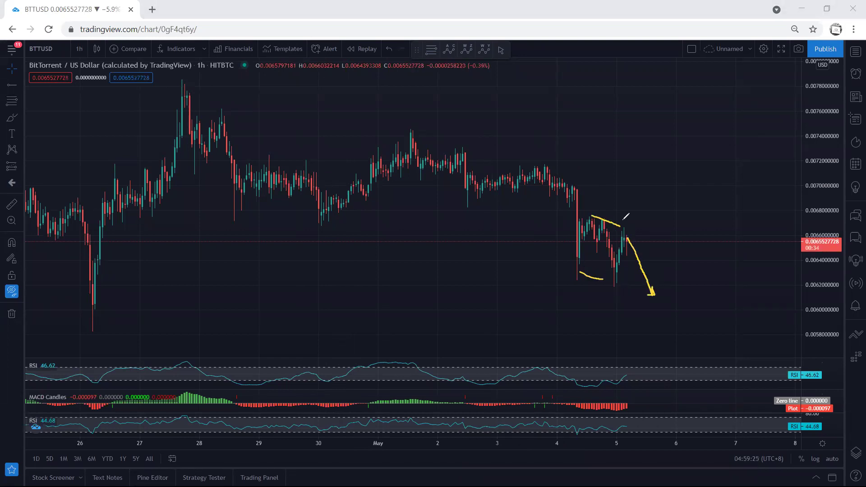
key("e")
Sketch one rising and one falling path from the latest candle, and erase both
left_click_drag(625, 240, 651, 199)
left_click_drag(626, 238, 656, 276)
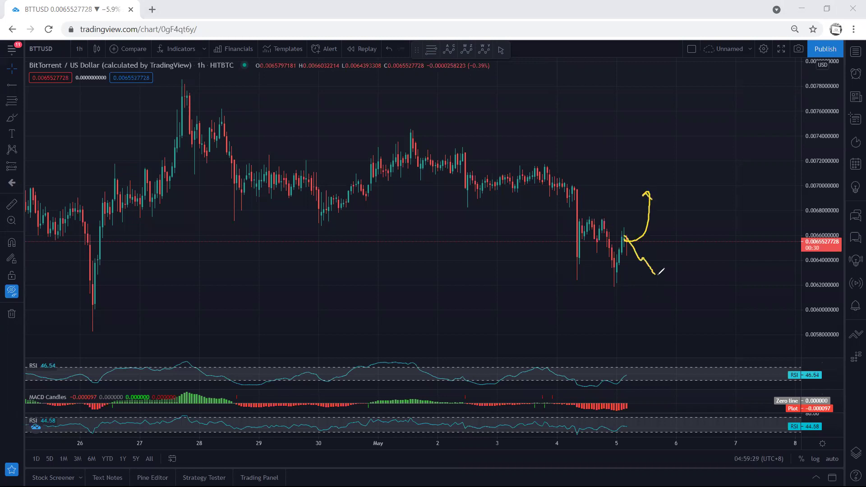
key("e")
Shade the area at the latest candle, mark the 4 May highs with a line, sketch an upward path, and clear these marks
mouse_move(628, 240)
left_mouse_down()
mouse_move(627, 232)
mouse_move(645, 243)
left_mouse_up()
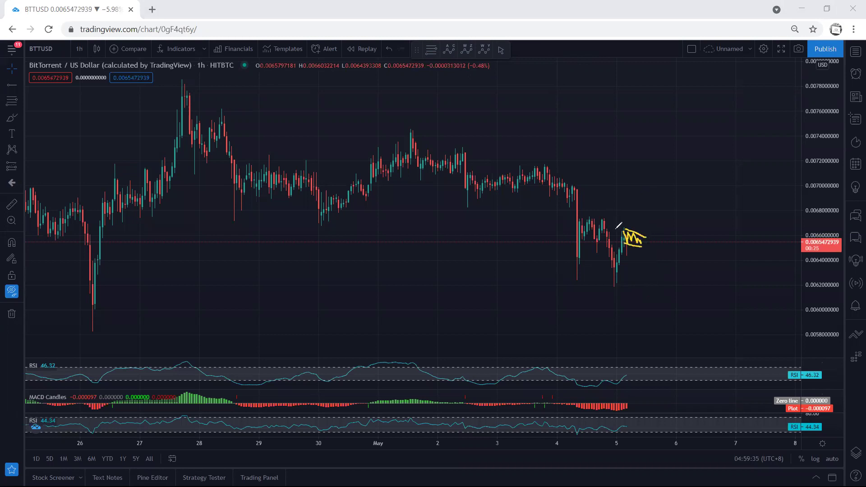
left_click_drag(581, 213, 606, 213)
key("ctrl+shift+7")
mouse_move(628, 242)
left_mouse_down()
mouse_move(638, 181)
mouse_move(648, 181)
left_mouse_up()
key("ctrl+shift+7")
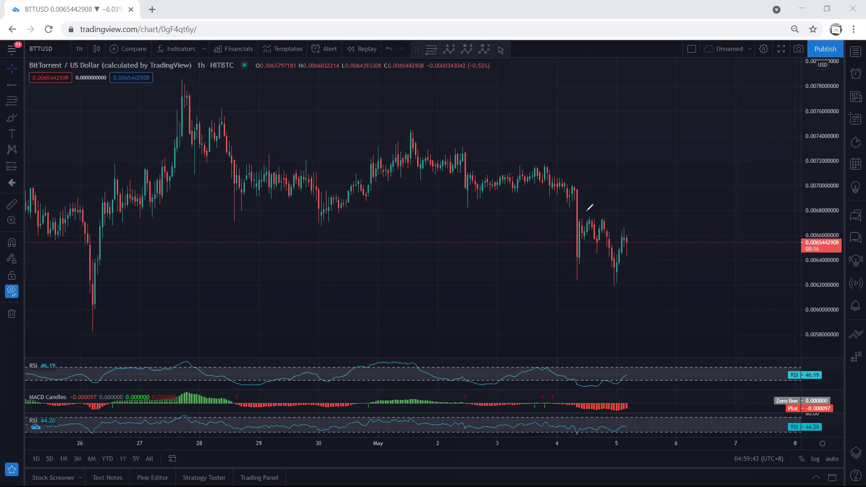
left_click_drag(576, 214, 608, 214)
key("ctrl+z")
Show the hidden horizontal price levels again and zoom the chart out to cover the history from 20 April
left_click_drag(277, 120, 367, 114)
key("ctrl+alt+h")
scroll(664, 147, "down", 1)
scroll(756, 129, "down", 3)
left_click_drag(829, 135, 830, 188)
left_click_drag(645, 181, 634, 160)
left_click_drag(587, 141, 588, 155)
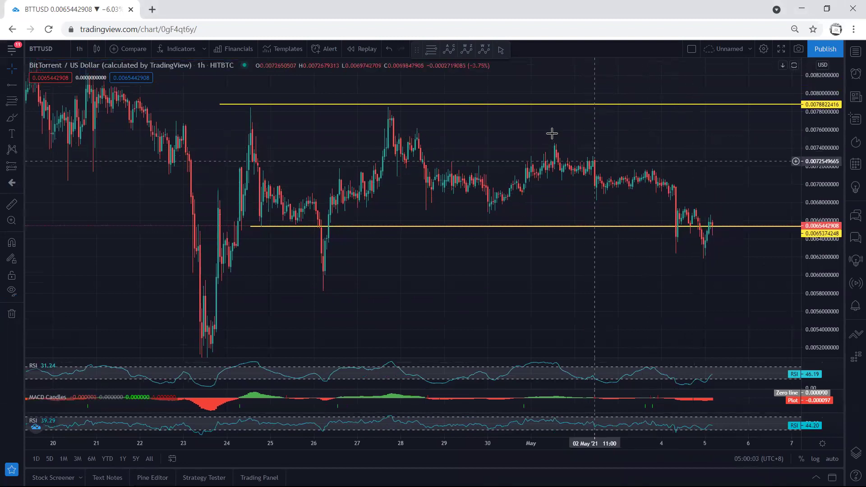
left_click_drag(552, 141, 552, 145)
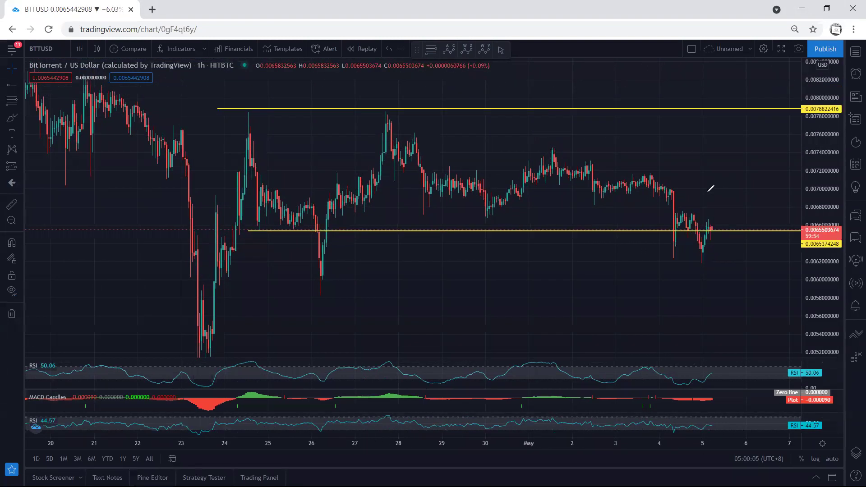
Sketch a rebound arrow from the lower yellow level, circle the 24 April rally, mark the 27 April climb, and erase everything
mouse_move(676, 226)
left_mouse_down()
mouse_move(716, 198)
mouse_move(724, 148)
left_mouse_up()
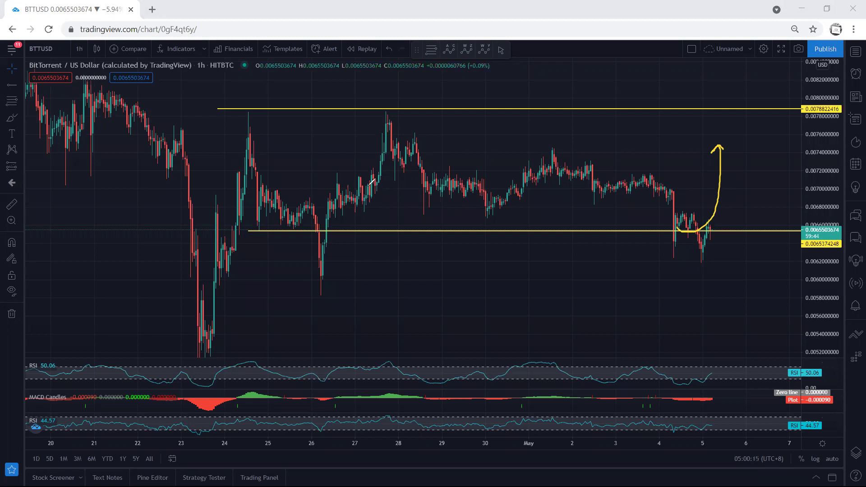
mouse_move(221, 240)
left_mouse_down()
mouse_move(257, 184)
mouse_move(224, 154)
mouse_move(219, 202)
left_mouse_up()
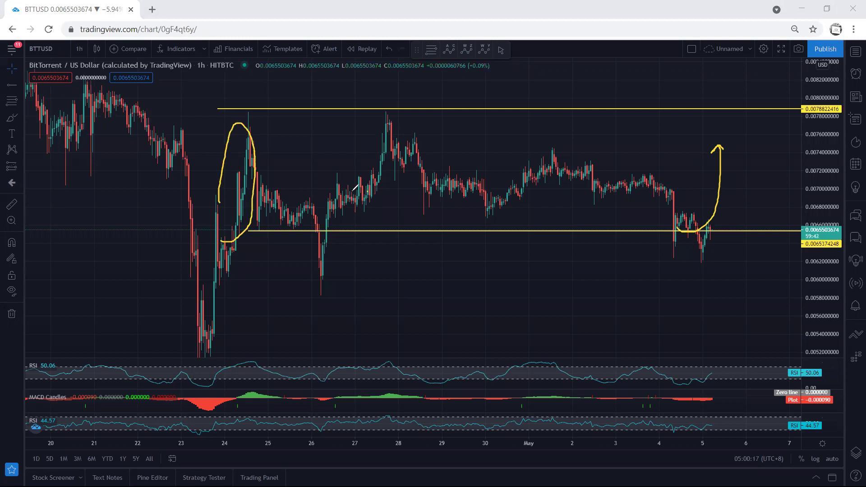
mouse_move(353, 195)
left_mouse_down()
mouse_move(376, 191)
mouse_move(385, 121)
mouse_move(374, 169)
left_mouse_up()
key("e")
Mark the 29 April sideways candles and sketch a rising zigzag from the latest candle, and erase both
left_click_drag(432, 182, 460, 179)
left_click_drag(710, 227, 748, 194)
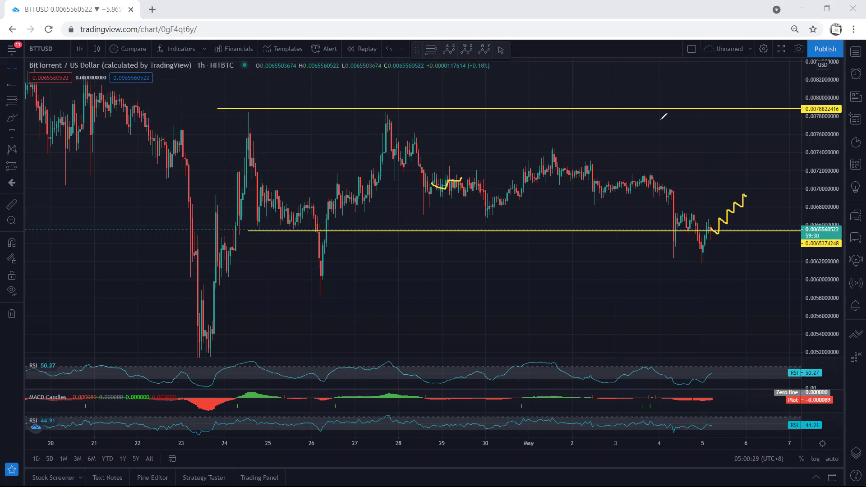
key("e")
Sketch an upward path from the latest candle, a line above the 3 May highs and a long stroke across the range, and clear them
left_click_drag(702, 228, 718, 194)
left_click_drag(623, 170, 654, 170)
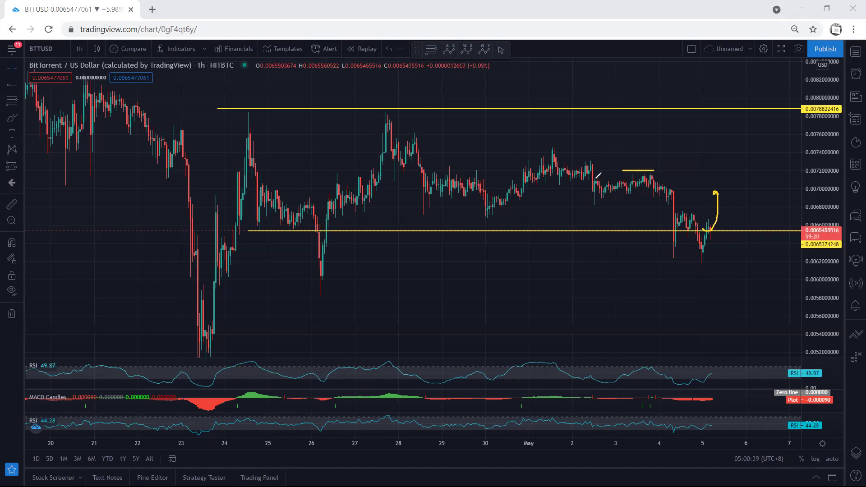
mouse_move(289, 221)
left_mouse_down()
mouse_move(483, 191)
mouse_move(746, 180)
left_mouse_up()
key("ctrl+z")
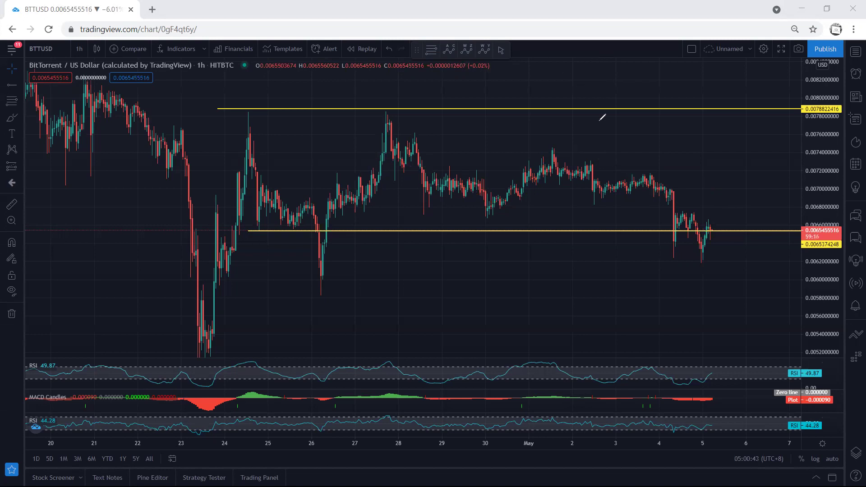
Sketch a bounce from the lower yellow level, box the 27 April peak at the upper level, and erase the marks
left_click_drag(697, 234, 720, 202)
mouse_move(380, 103)
left_mouse_down()
mouse_move(388, 122)
mouse_move(381, 100)
mouse_move(368, 108)
left_mouse_up()
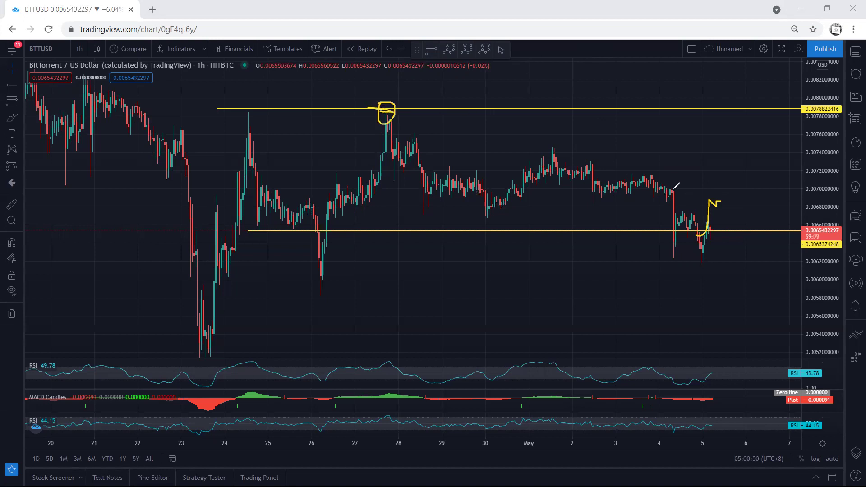
key("e")
Outline the bearish channel after the 4 May drop with a downward arrow, box the latest RSI and MACD readings, and clear the sketches
left_click_drag(688, 212, 709, 218)
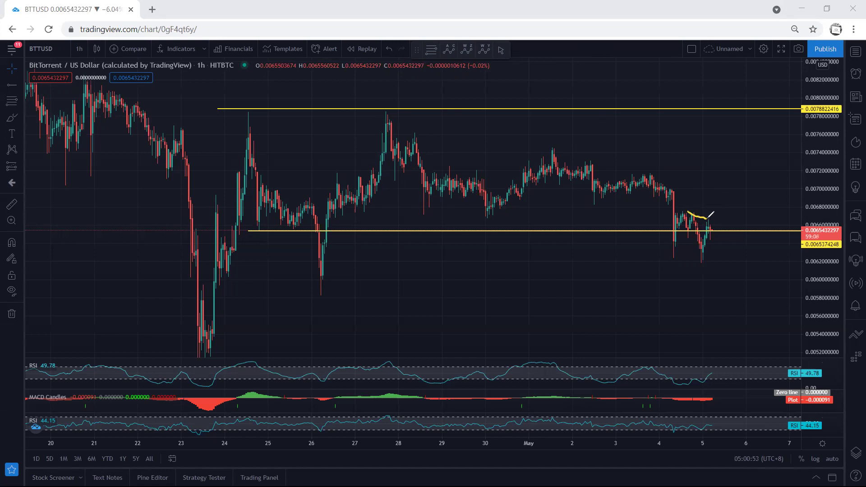
left_click_drag(671, 243, 699, 251)
mouse_move(671, 191)
left_mouse_down()
mouse_move(676, 223)
mouse_move(731, 260)
mouse_move(726, 267)
left_mouse_up()
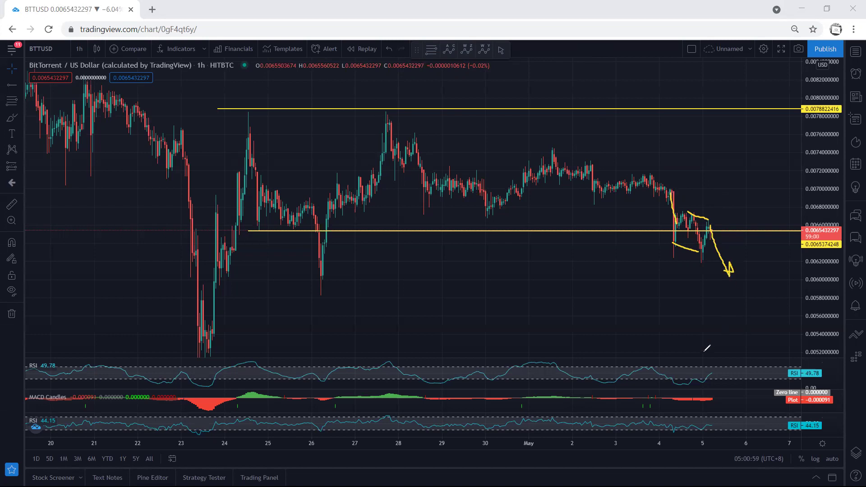
mouse_move(691, 375)
left_mouse_down()
mouse_move(719, 396)
mouse_move(699, 367)
left_mouse_up()
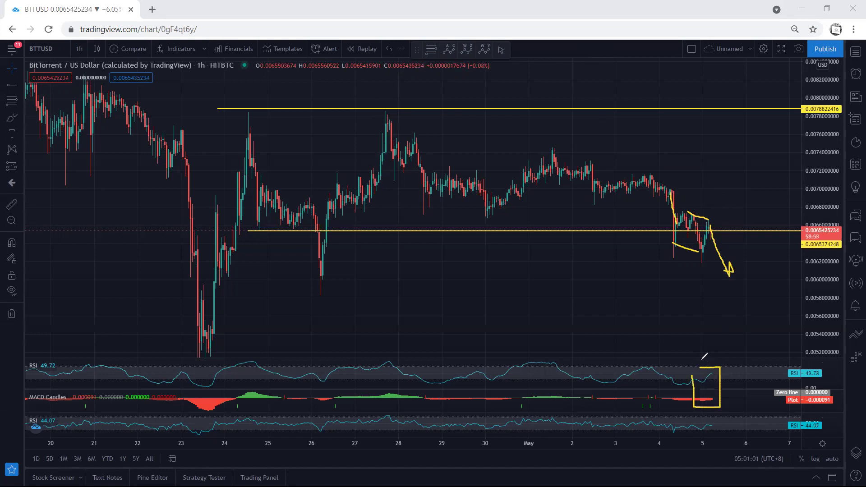
key("Escape")
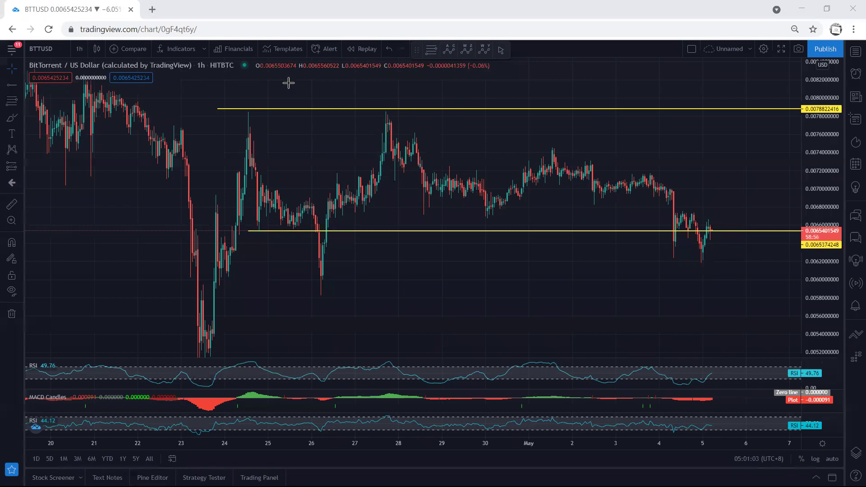
Examine the upper RSI pane and the MACD Candles pane maximized one at a time, restoring the chart layout after each
double_click(733, 376)
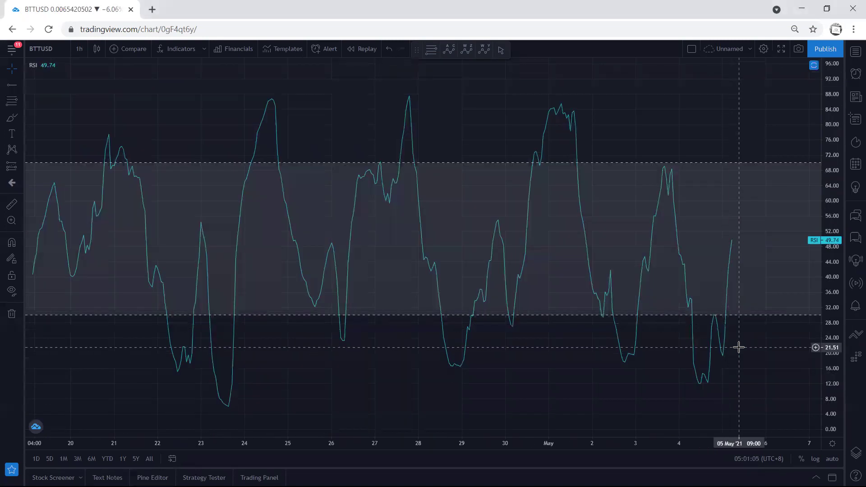
double_click(738, 347)
double_click(740, 398)
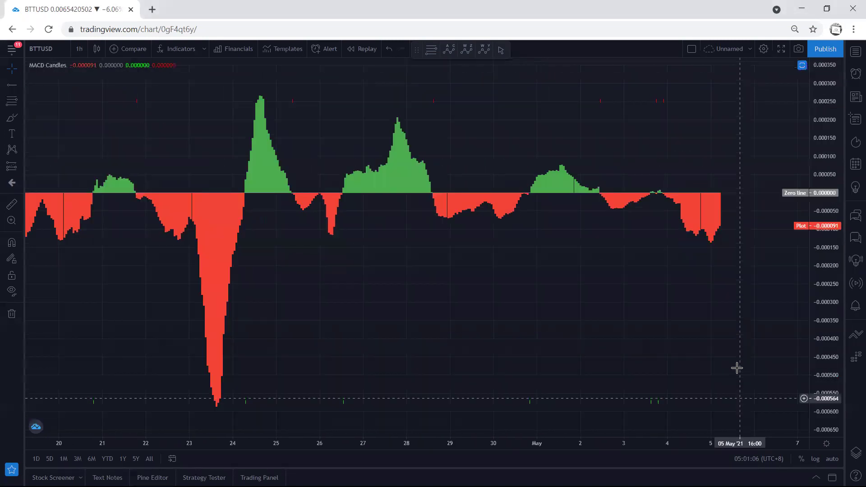
double_click(722, 244)
Switch the BTTUSD chart to the 1 day interval and auto-fit its price scale
left_click_drag(730, 263, 634, 266)
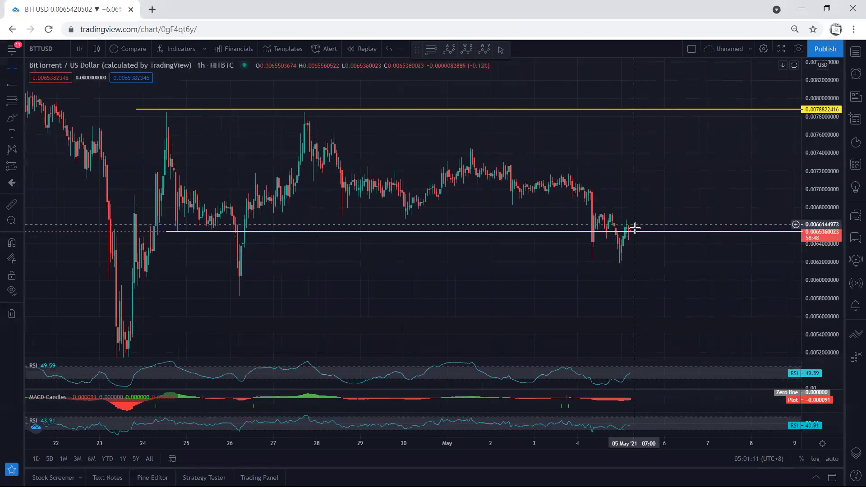
left_click_drag(572, 270, 601, 259)
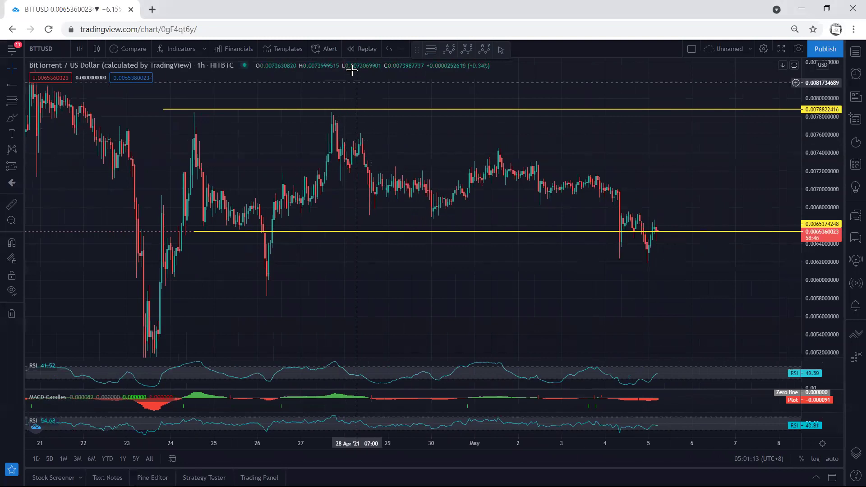
left_click_drag(285, 129, 319, 134)
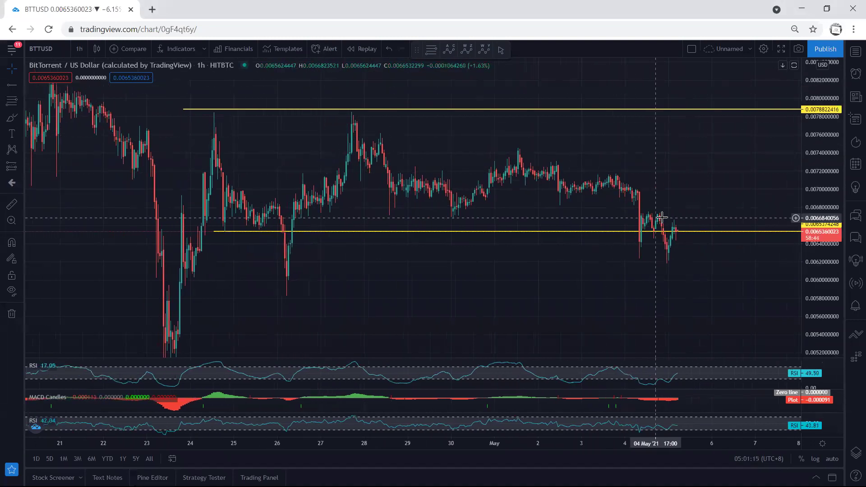
left_click(80, 49)
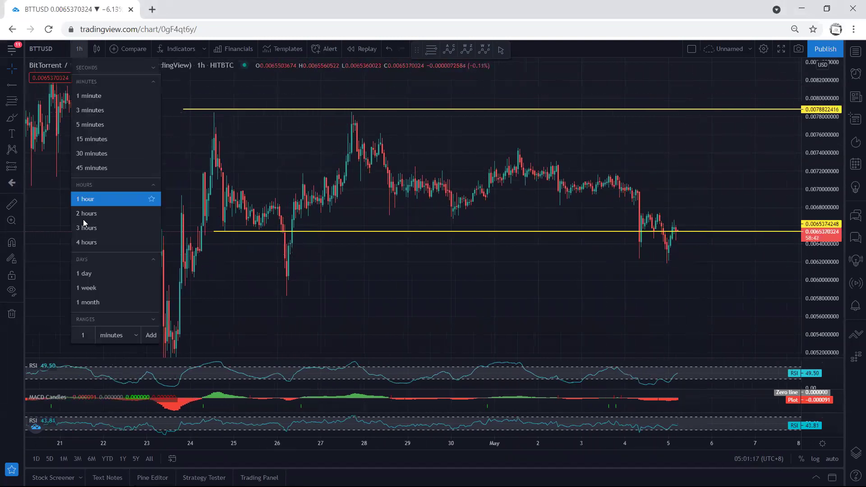
left_click(88, 270)
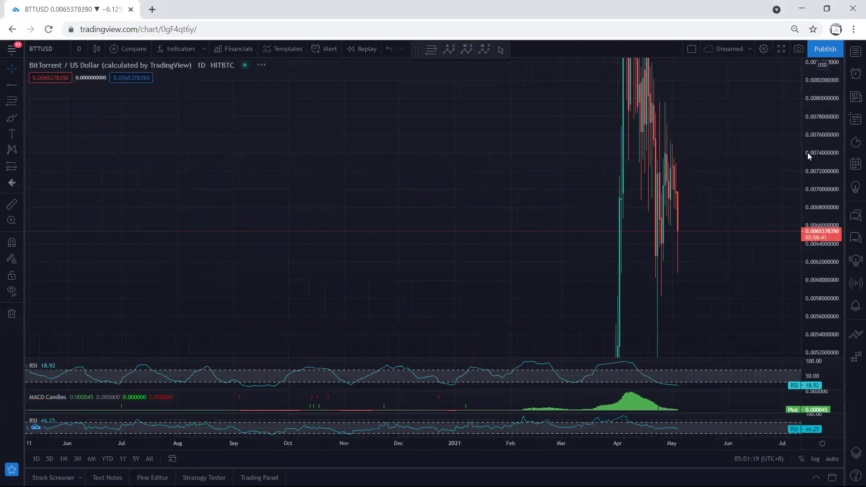
double_click(808, 155)
left_click_drag(721, 166, 582, 167)
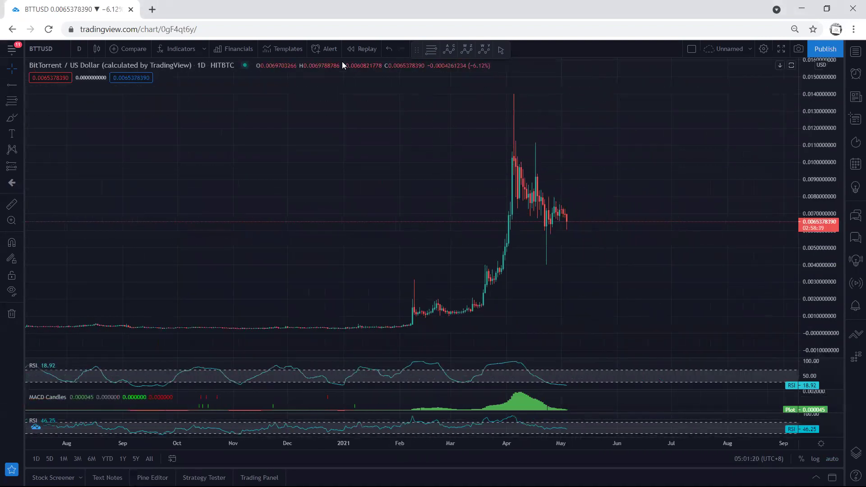
Switch the chart to the 4 hours interval and adjust the price scale to frame the candles since late March
left_click(81, 50)
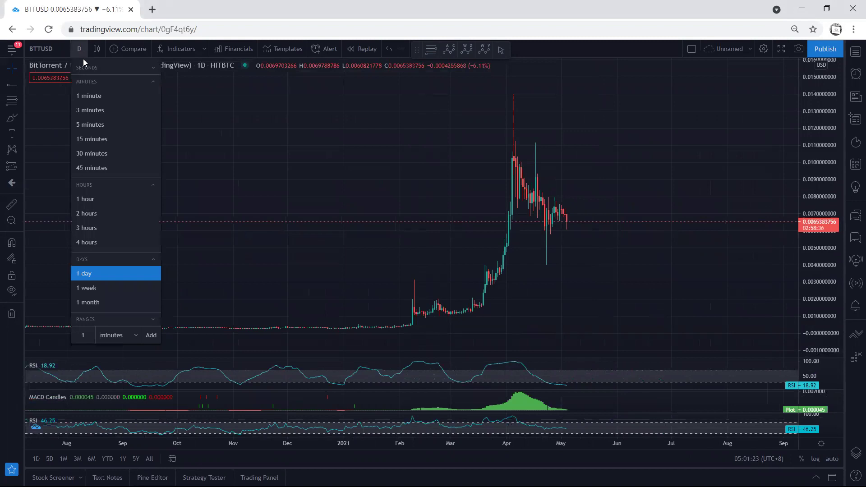
left_click(89, 242)
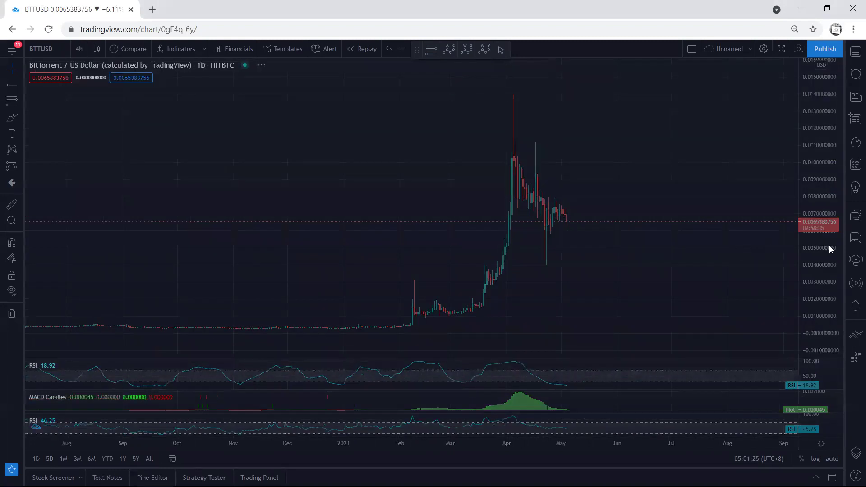
left_click_drag(829, 256, 829, 240)
left_click_drag(612, 301, 611, 320)
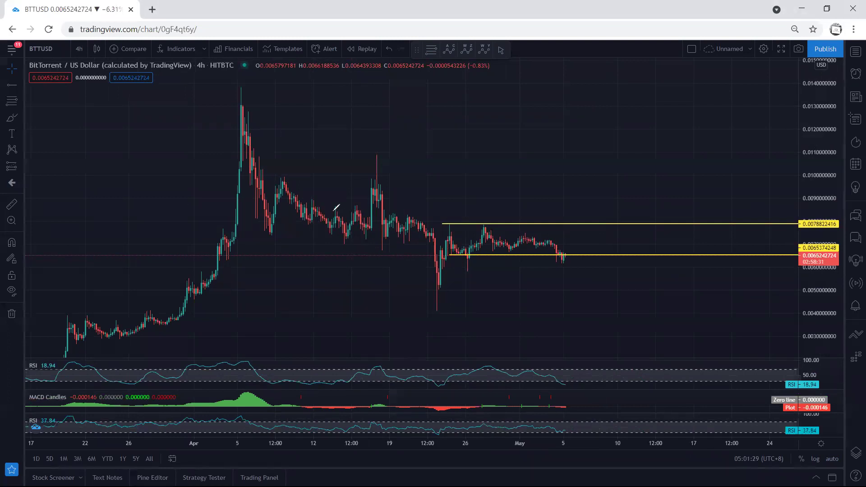
Sketch a freehand mark at the early April peak and undo it
mouse_move(249, 111)
left_mouse_down()
mouse_move(504, 105)
mouse_move(587, 257)
mouse_move(291, 261)
mouse_move(219, 128)
mouse_move(246, 107)
mouse_move(263, 108)
left_mouse_up()
key("ctrl+z")
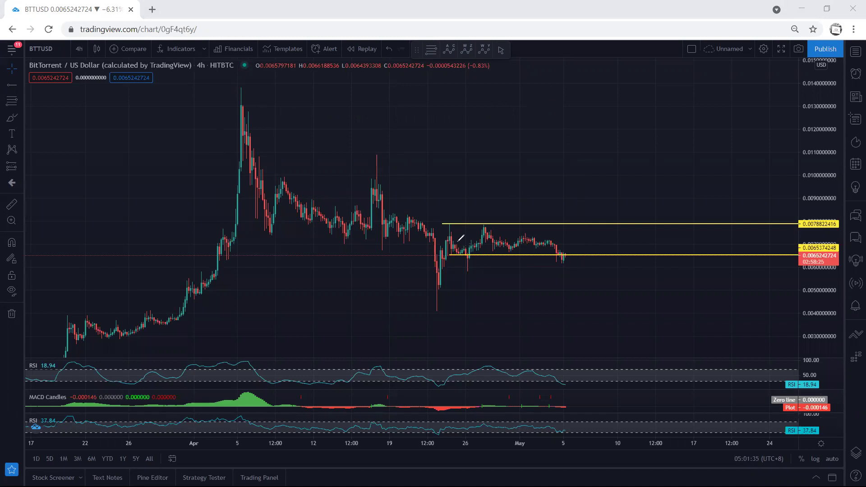
Sketch a freehand bullish path from the lower yellow line through the upper one, trace the earlier April price swings, and remove the sketches
mouse_move(551, 250)
left_mouse_down()
mouse_move(582, 242)
mouse_move(601, 212)
left_mouse_up()
left_click_drag(468, 223, 506, 222)
mouse_move(562, 257)
left_mouse_down()
mouse_move(588, 238)
mouse_move(606, 173)
mouse_move(615, 176)
left_mouse_up()
mouse_move(440, 288)
left_mouse_down()
mouse_move(467, 240)
mouse_move(572, 229)
left_mouse_up()
left_click_drag(265, 218, 375, 188)
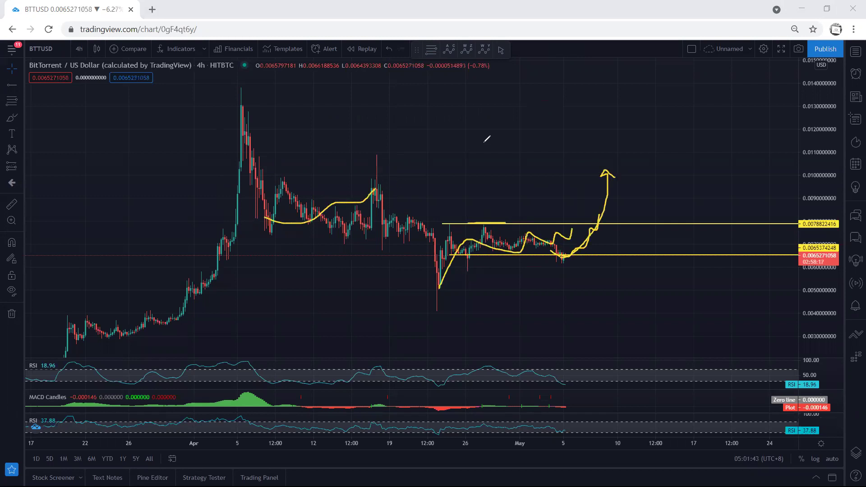
key("e")
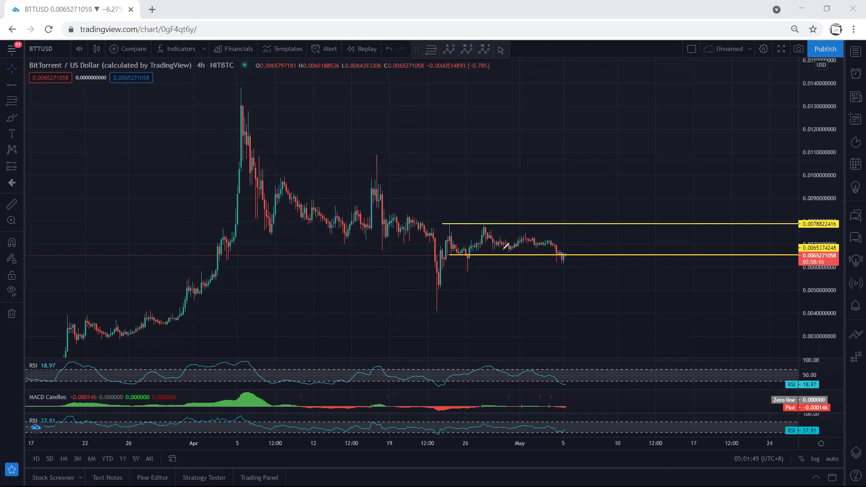
Sketch a rebound arrow from the lower to the upper yellow line, undo it, and sketch and undo a bearish path below support
mouse_move(562, 257)
left_mouse_down()
mouse_move(577, 224)
mouse_move(576, 231)
left_mouse_up()
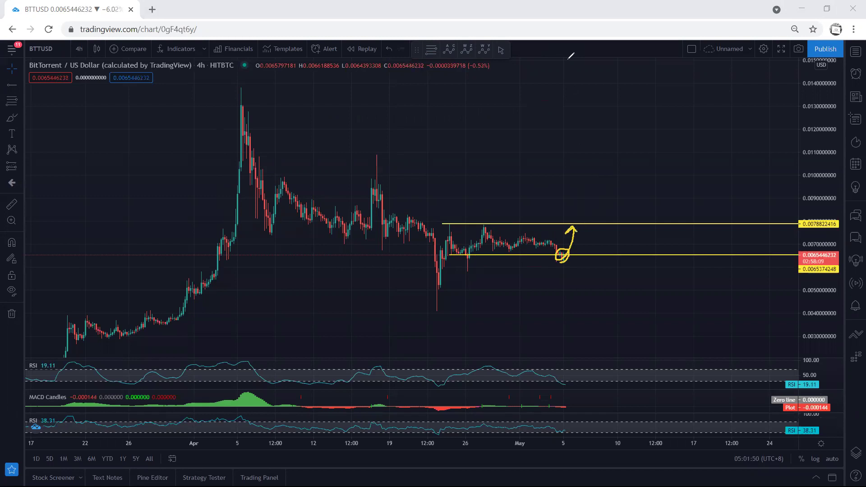
key("ctrl+z")
key("ctrl+z")
left_click_drag(493, 231, 573, 277)
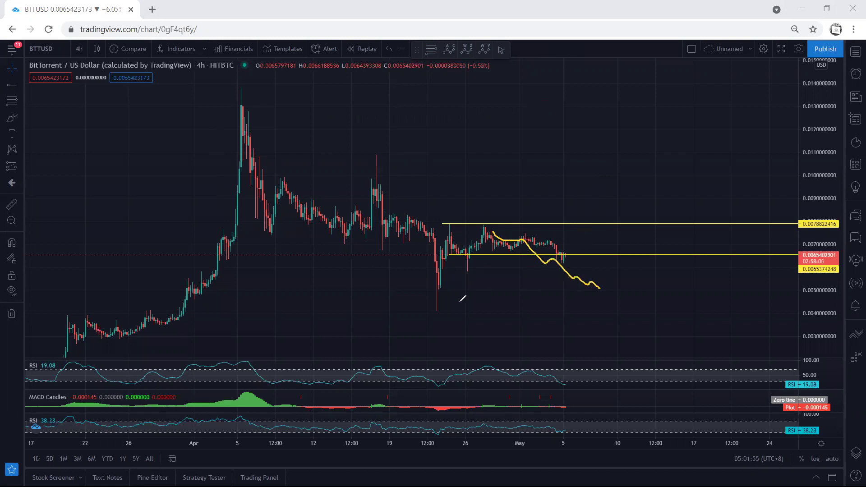
key("ctrl+z")
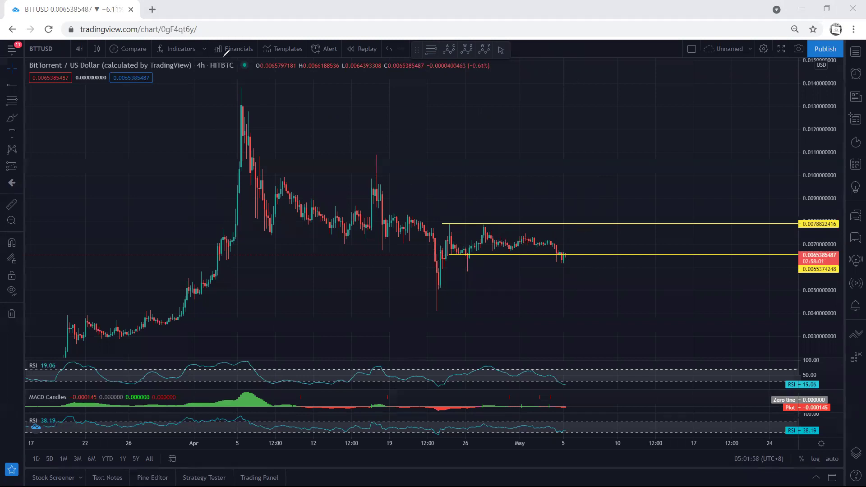
Switch the BTTUSD chart to the 1 hour interval and adjust the price scale to frame the candles since late April
left_click(80, 48)
left_click(83, 194)
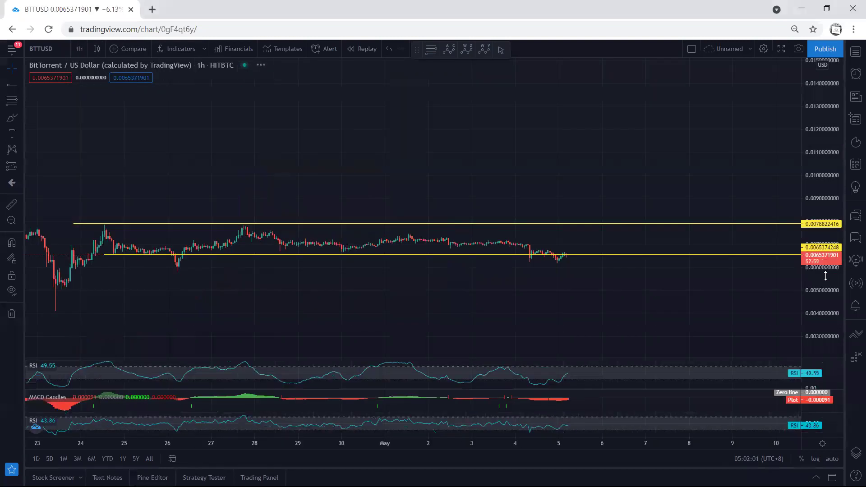
double_click(824, 284)
left_click_drag(822, 273, 804, 253)
left_click_drag(561, 295, 578, 354)
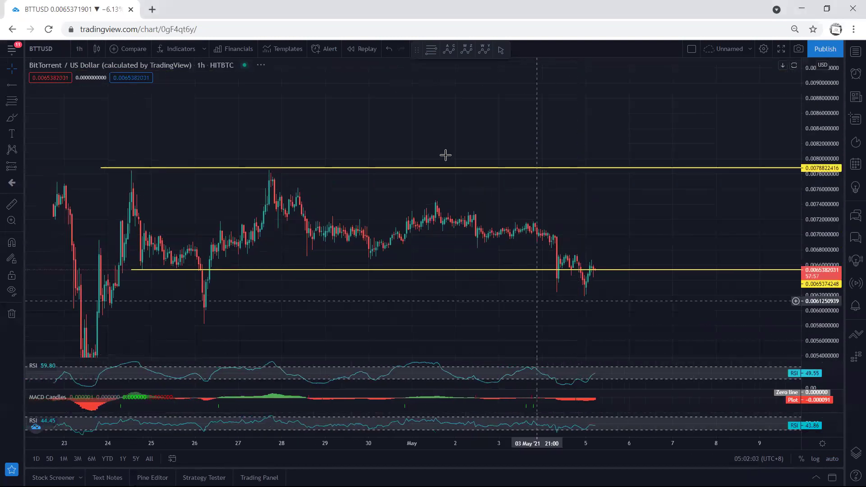
Circle the latest candles around the lower yellow support line with a freehand stroke
mouse_move(565, 249)
left_mouse_down()
mouse_move(616, 275)
mouse_move(555, 282)
mouse_move(567, 248)
mouse_move(579, 249)
left_mouse_up()
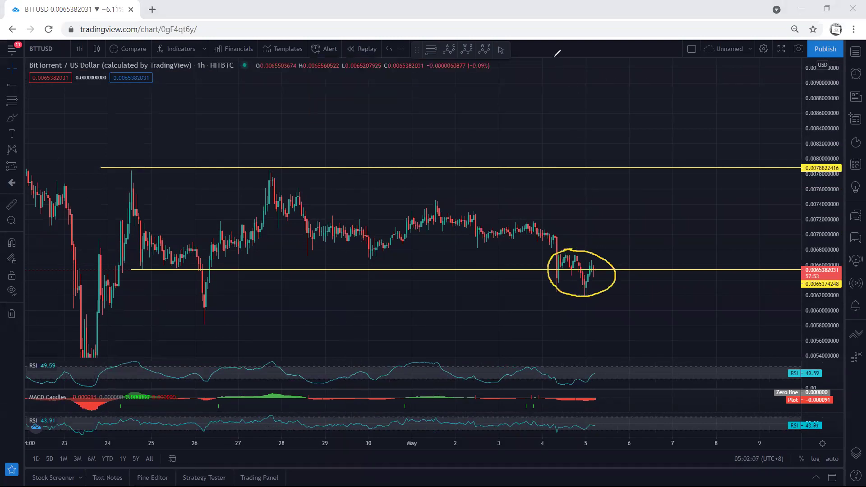